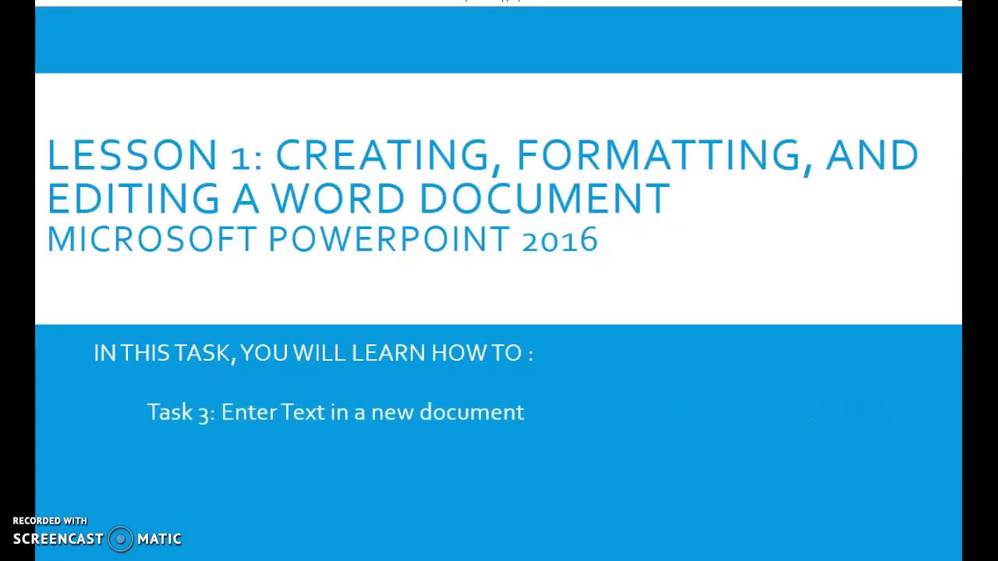
- Advance the slide animation to reveal the next task line, 'Format the Text in a flyer'
{"action": "key", "text": "Right"}
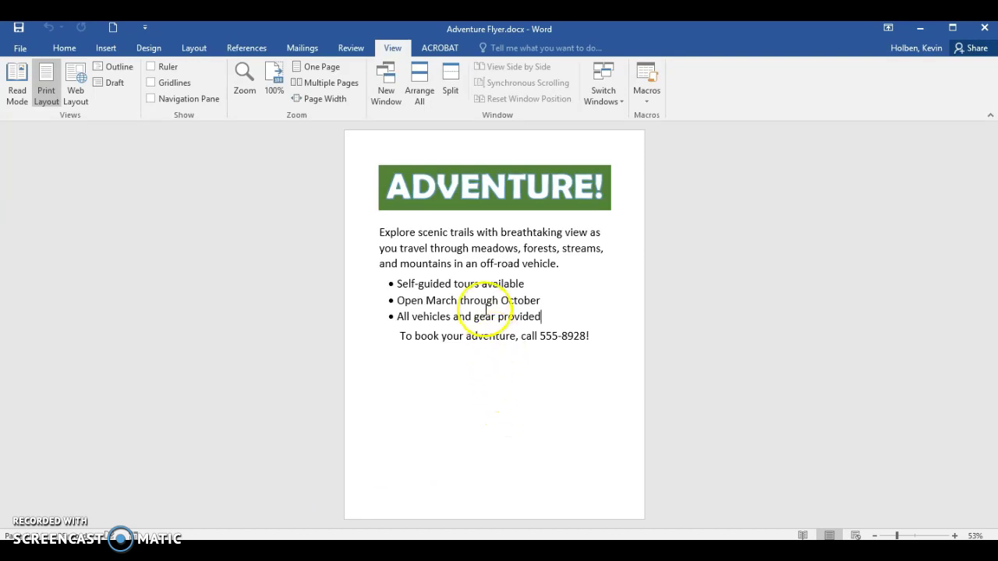
- Make 'breathtaking' italic and colour it Orange, Accent 2, Darker 25%
{"action": "double_click", "coordinate": [541, 233]}
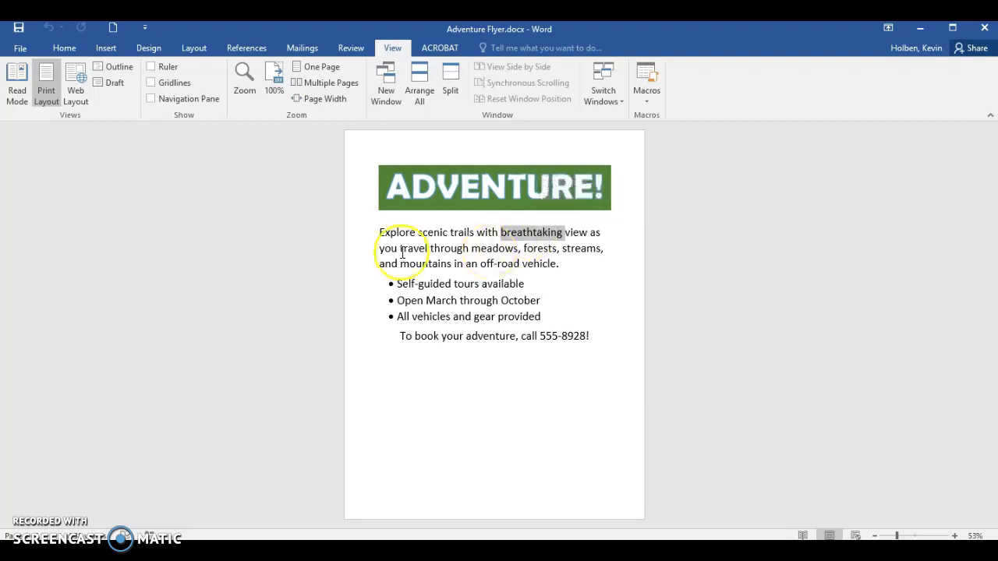
{"action": "left_click", "coordinate": [63, 49]}
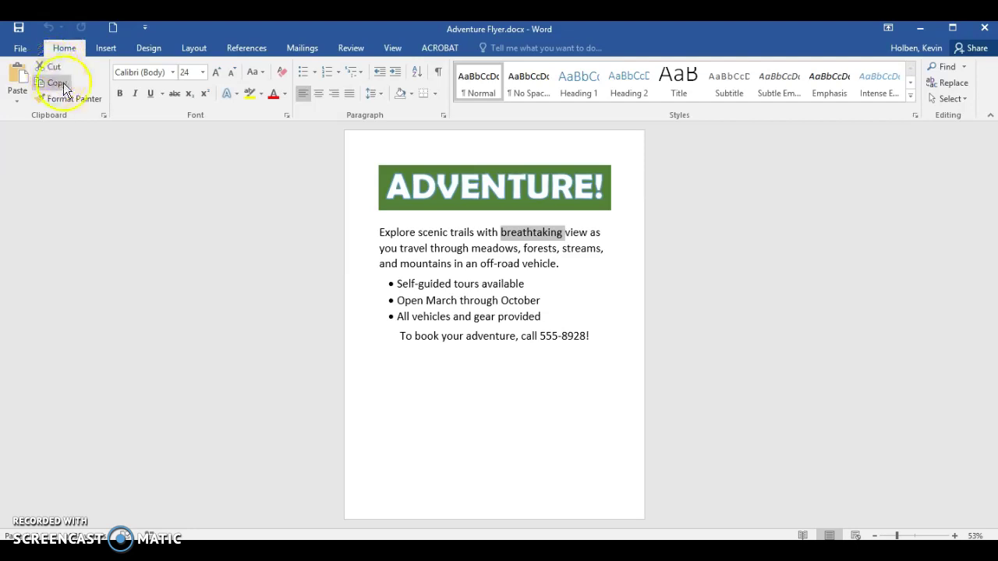
{"action": "left_click", "coordinate": [134, 95]}
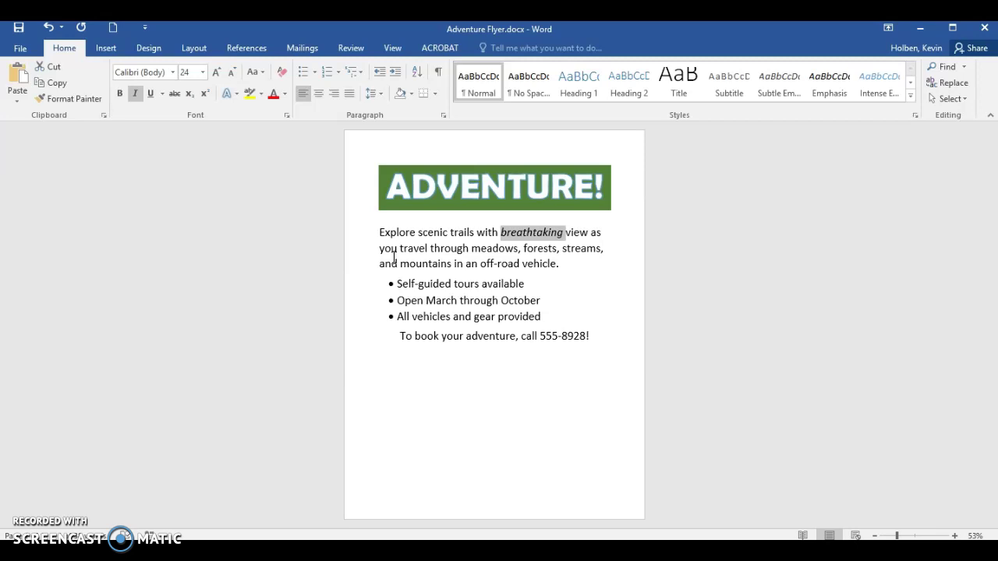
{"action": "left_click", "coordinate": [285, 94]}
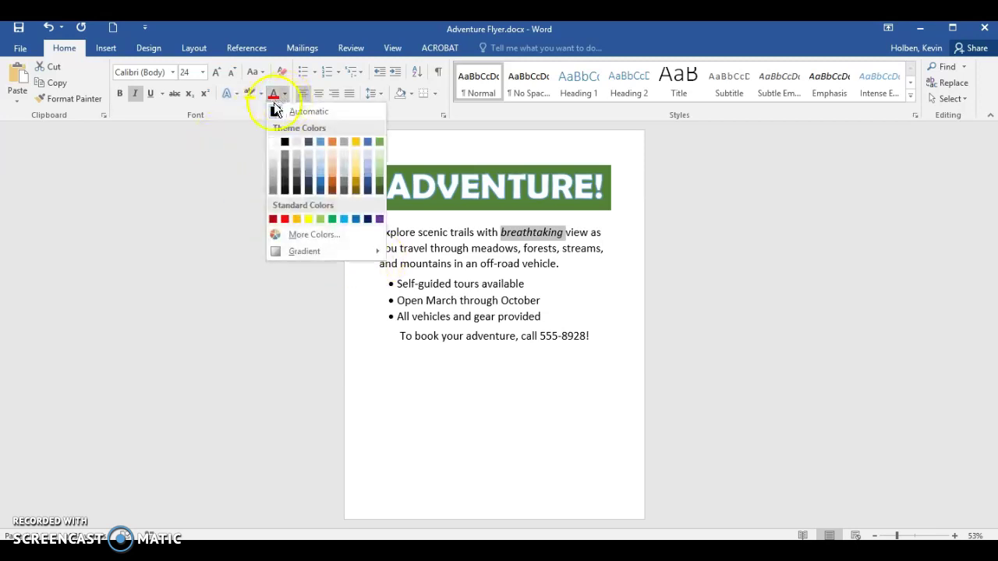
{"action": "left_click", "coordinate": [341, 159]}
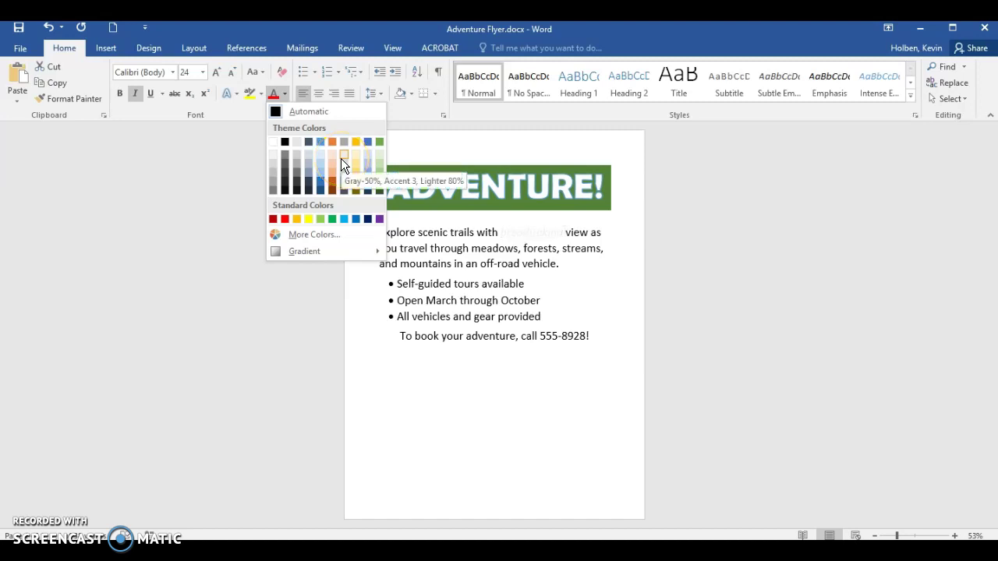
{"action": "left_click", "coordinate": [333, 176]}
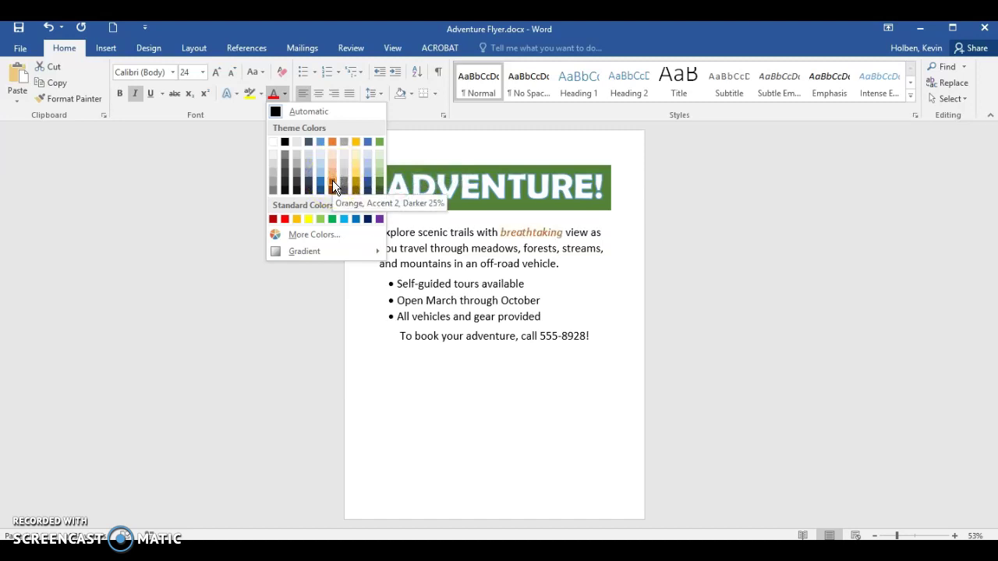
{"action": "left_click", "coordinate": [333, 182]}
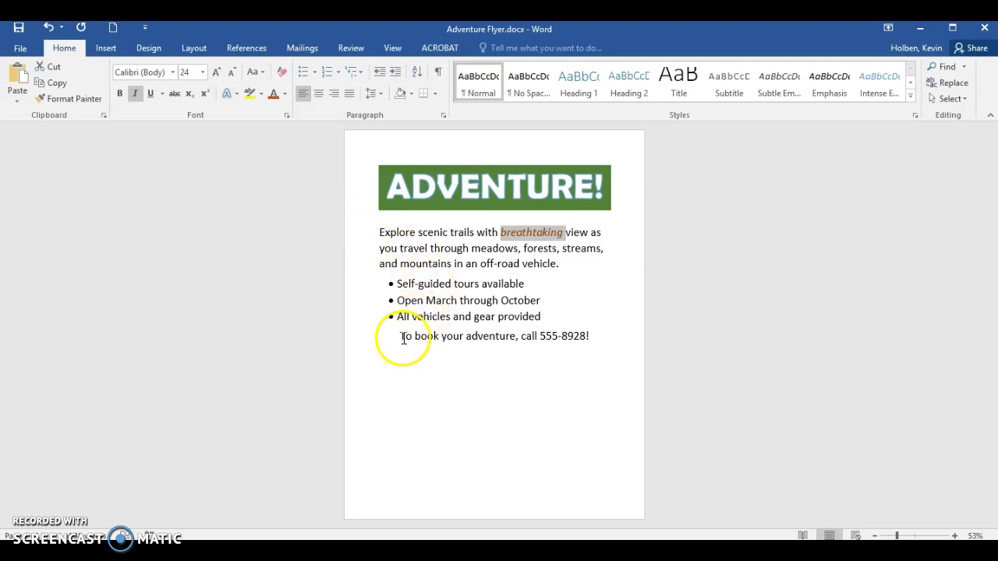
- Set the whole booking line to 28 pt and colour it Orange, Accent 2, Darker 25%
{"action": "left_click_drag", "start_coordinate": [399, 337], "coordinate": [590, 341]}
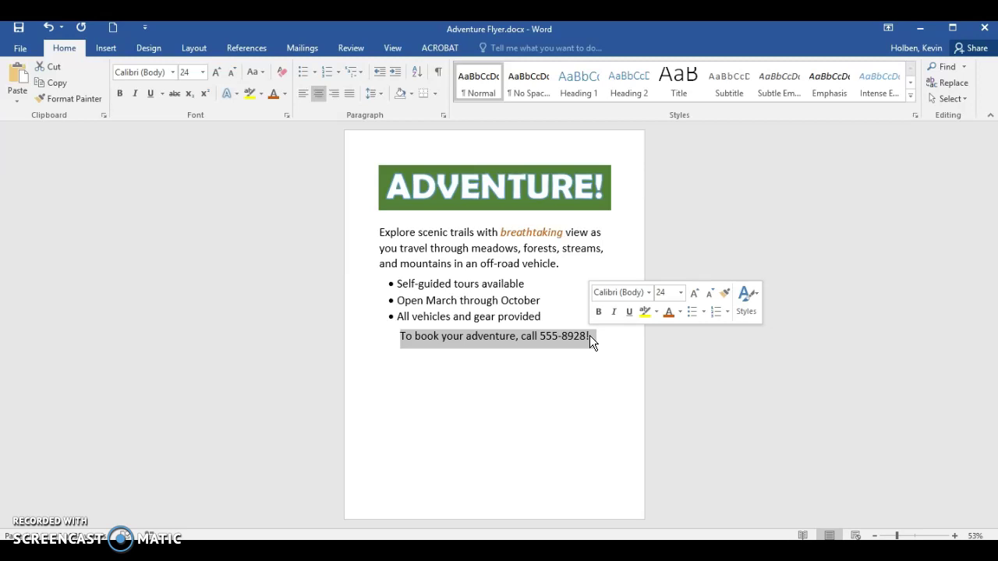
{"action": "left_click", "coordinate": [681, 292]}
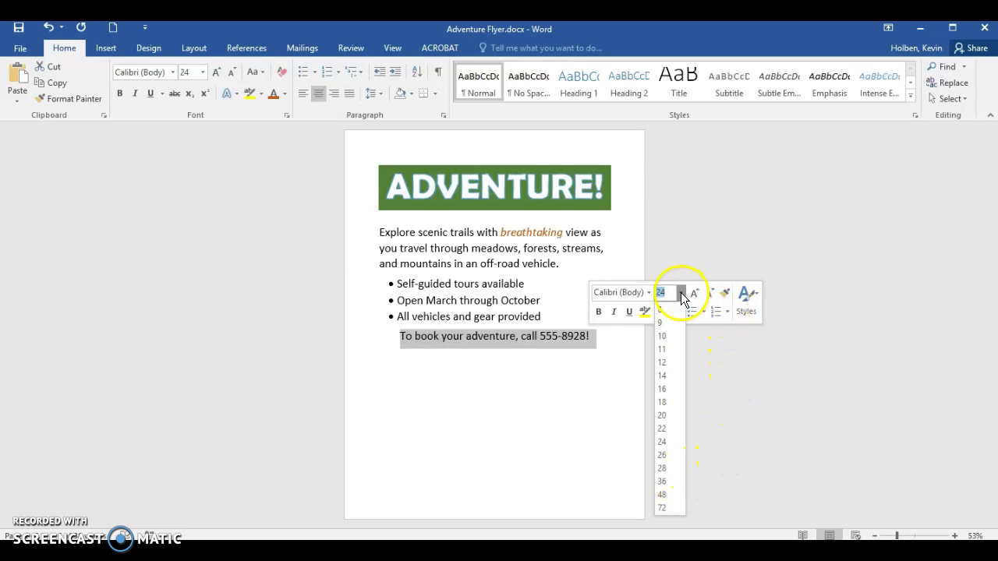
{"action": "left_click", "coordinate": [667, 467]}
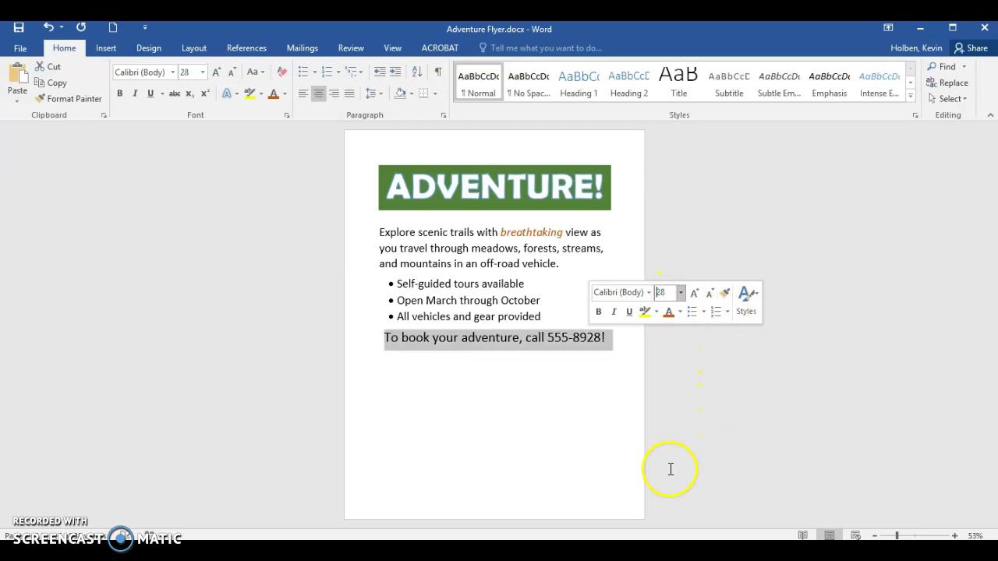
{"action": "left_click", "coordinate": [679, 313]}
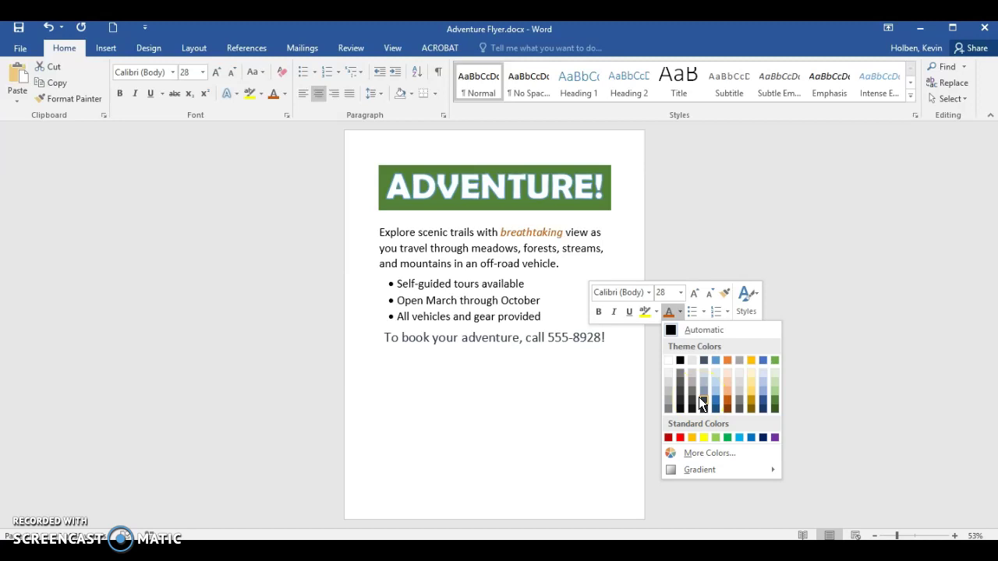
{"action": "left_click", "coordinate": [727, 402]}
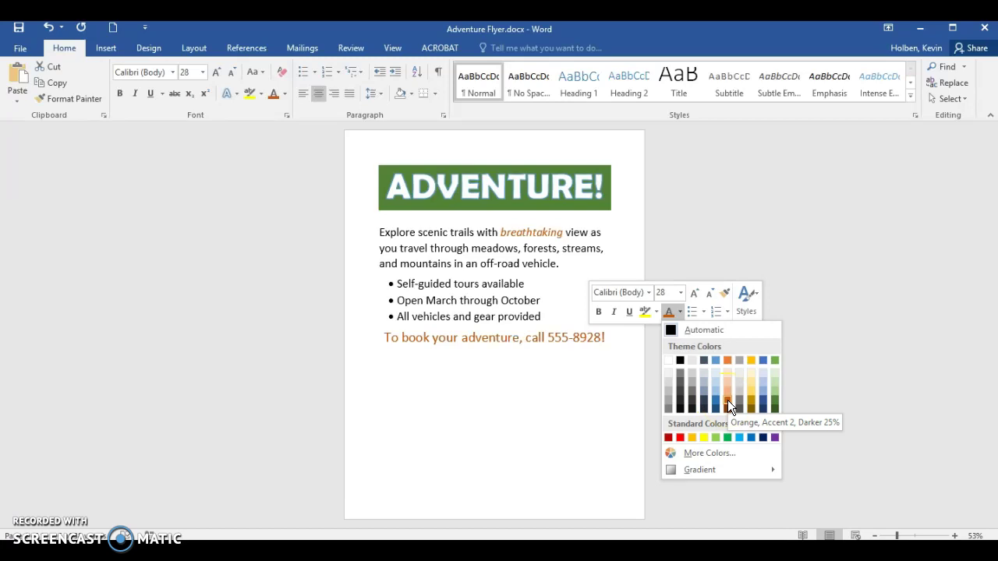
{"action": "left_click", "coordinate": [727, 402]}
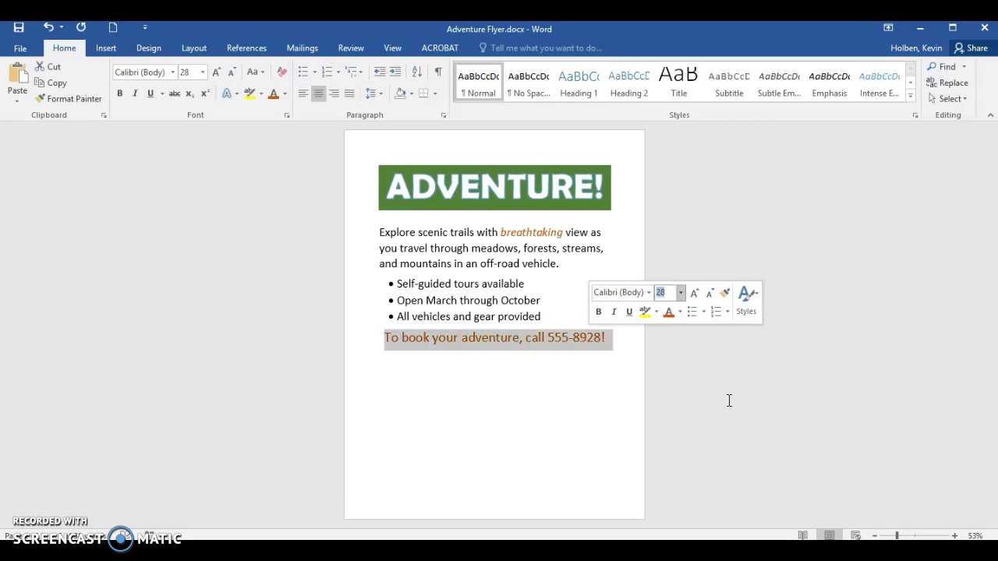
{"action": "left_click", "coordinate": [604, 390]}
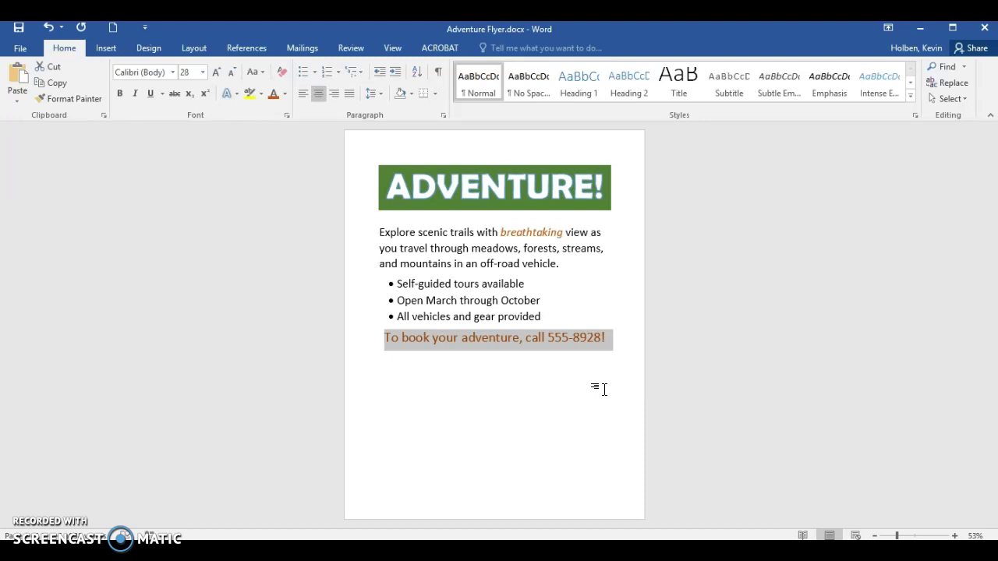
- Underline just the phone number at the end of the booking line
{"action": "left_click", "coordinate": [550, 336]}
{"action": "left_click_drag", "start_coordinate": [550, 337], "coordinate": [599, 340]}
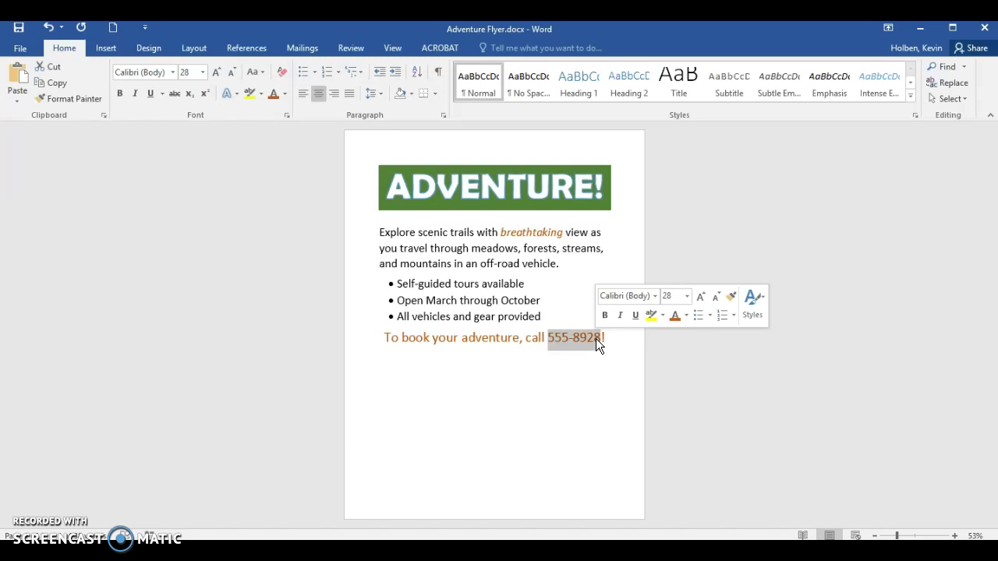
{"action": "left_click", "coordinate": [619, 324]}
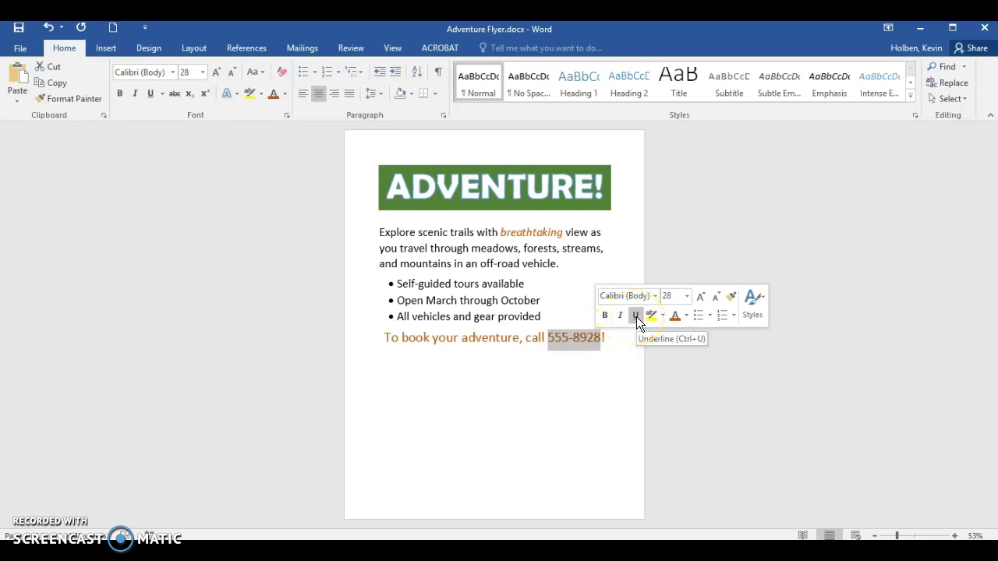
{"action": "left_click", "coordinate": [152, 91]}
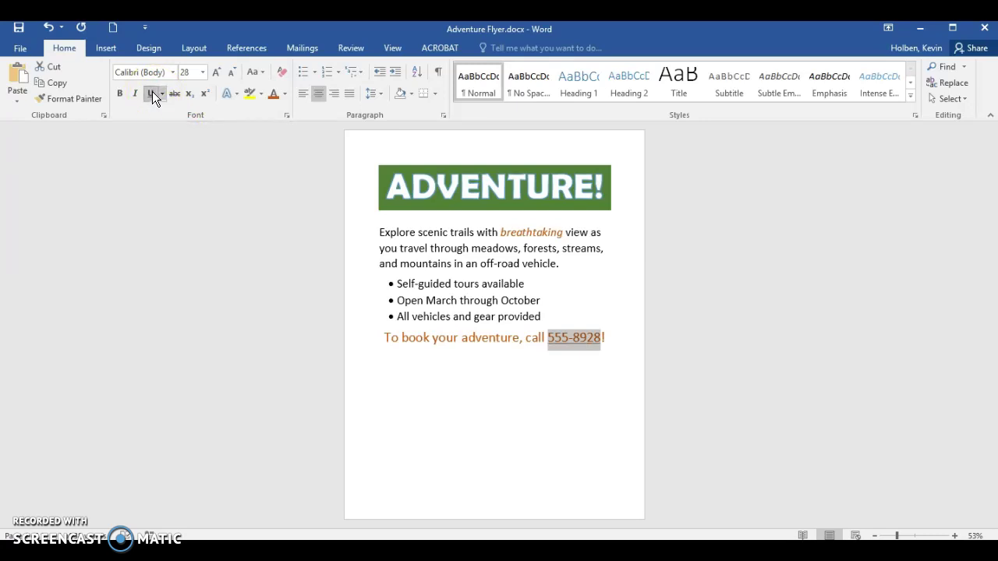
{"action": "left_click", "coordinate": [538, 286]}
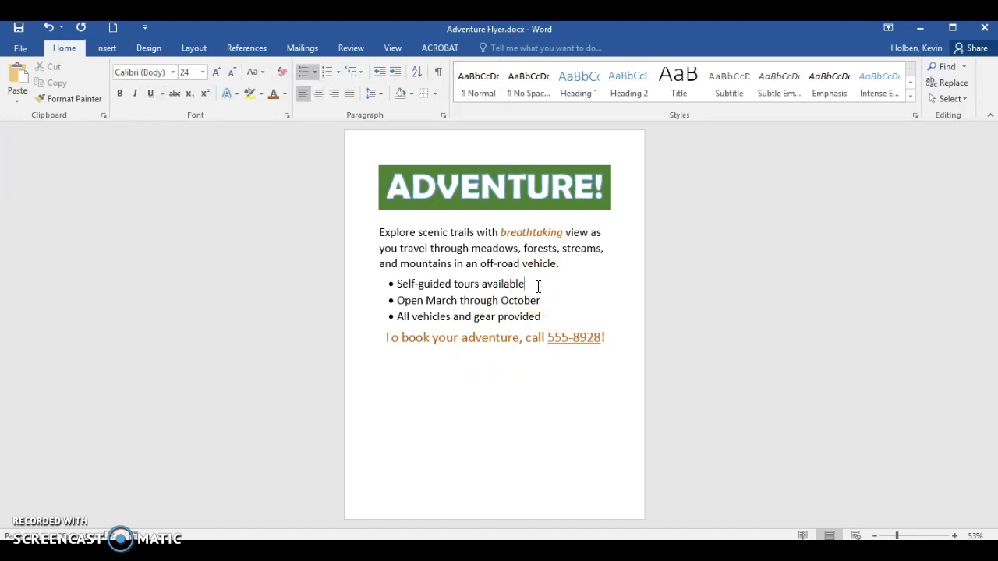
- Bold the word 'off-road' in the opening paragraph
{"action": "left_click_drag", "start_coordinate": [482, 266], "coordinate": [518, 267]}
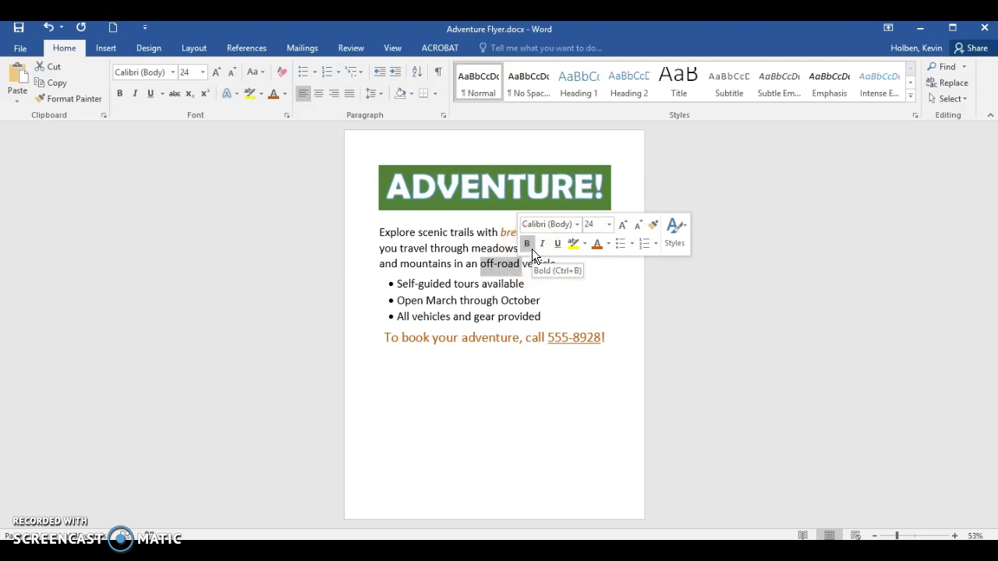
{"action": "left_click", "coordinate": [530, 248]}
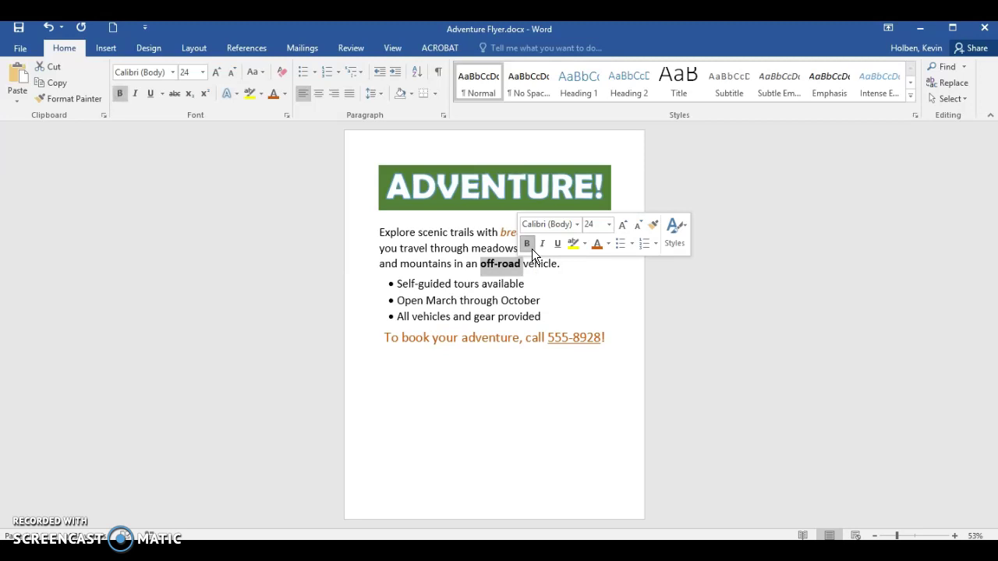
{"action": "left_click", "coordinate": [563, 296]}
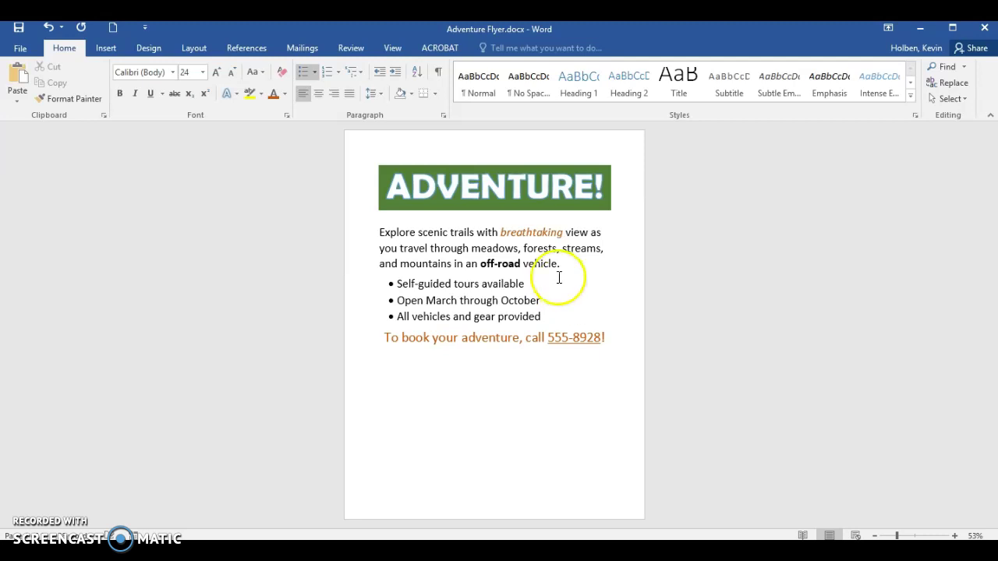
{"action": "left_click", "coordinate": [393, 49]}
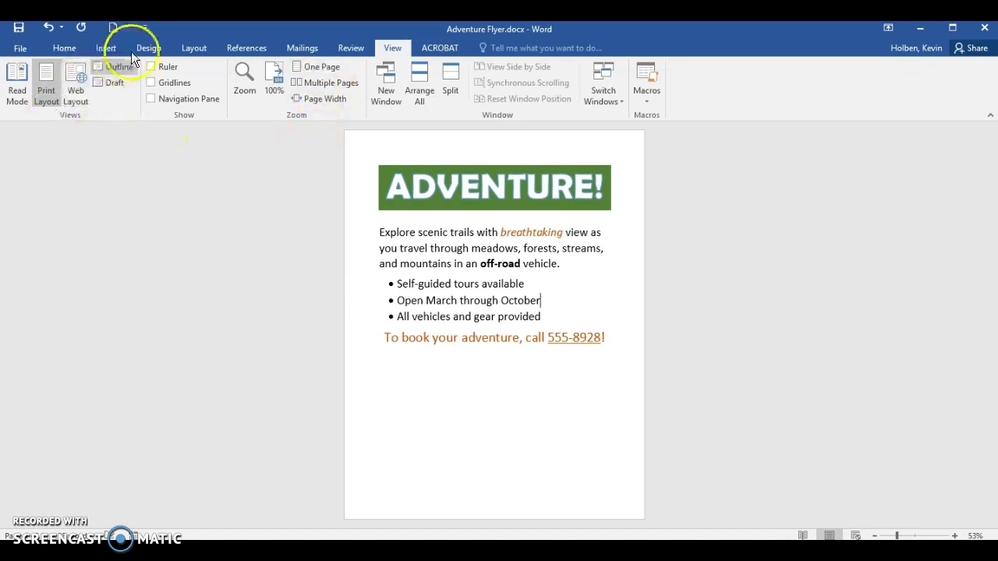
- Switch the document's theme colours to the Green colour set
{"action": "left_click", "coordinate": [158, 47]}
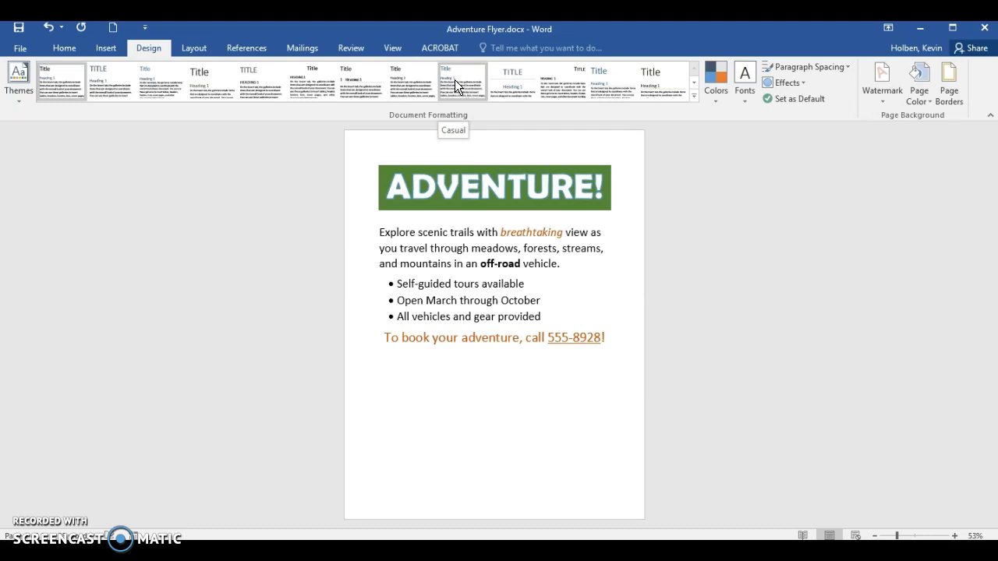
{"action": "left_click", "coordinate": [729, 85]}
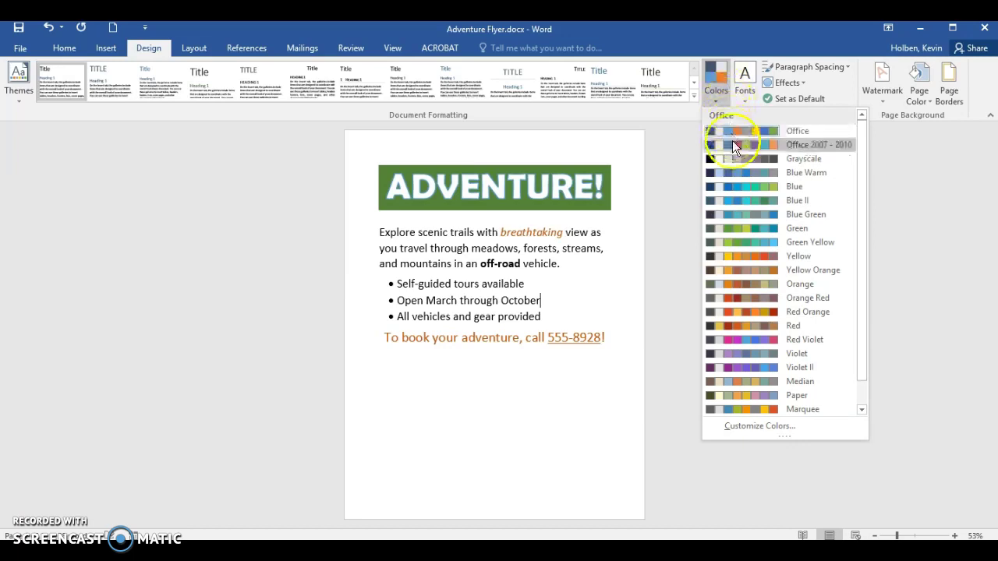
{"action": "left_click", "coordinate": [762, 227]}
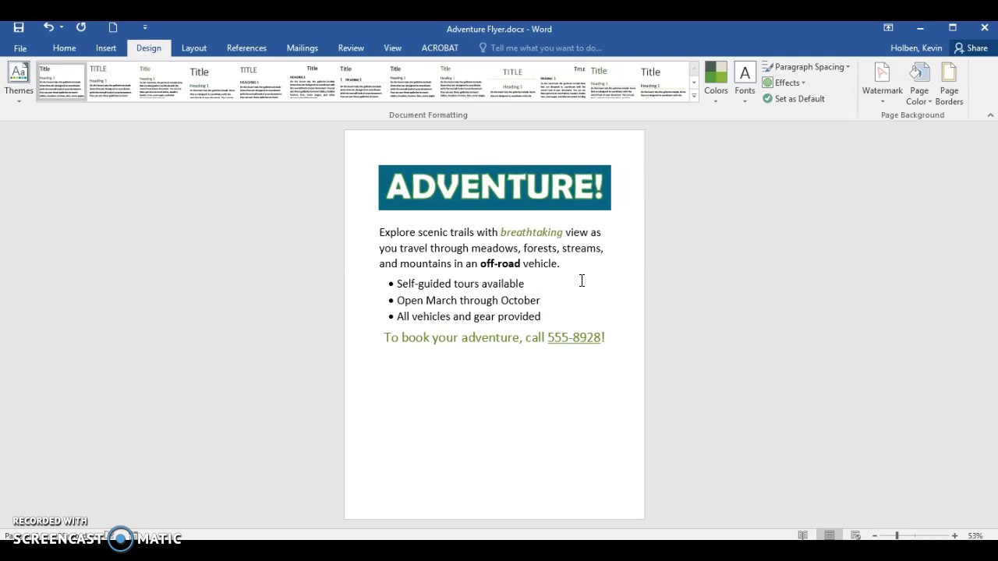
{"action": "left_click", "coordinate": [619, 298]}
- Zoom the flyer to Page Width
{"action": "left_click", "coordinate": [391, 47]}
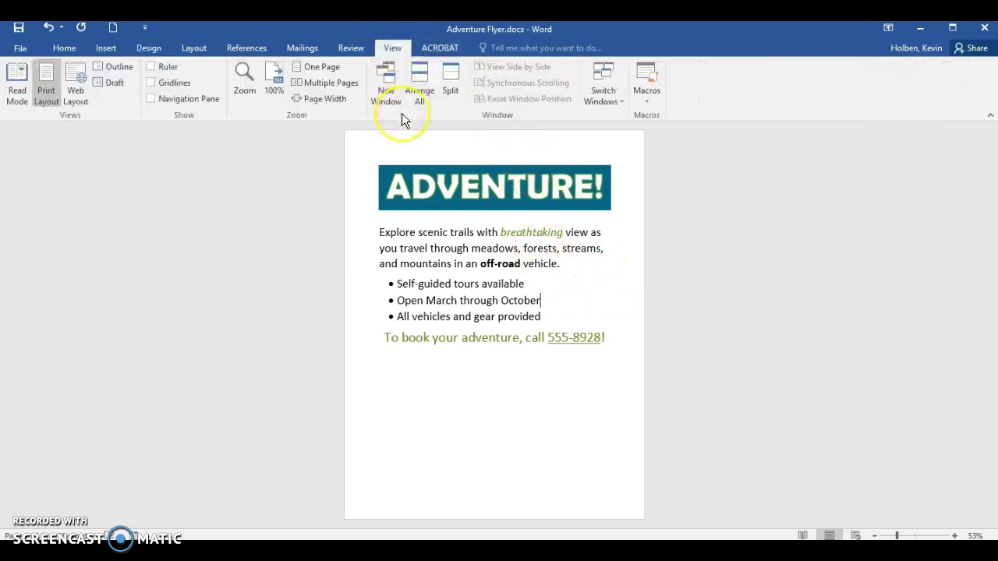
{"action": "left_click", "coordinate": [315, 98]}
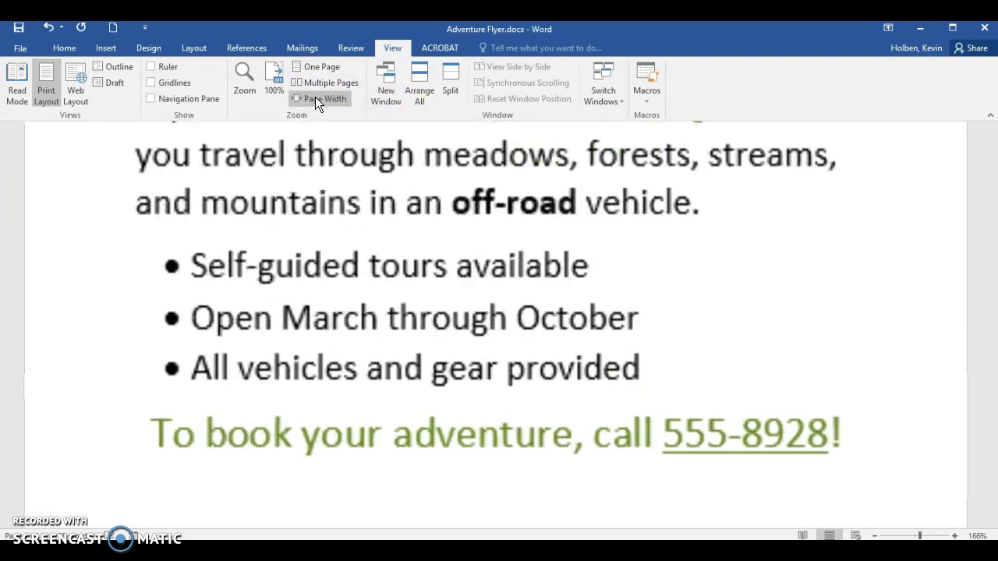